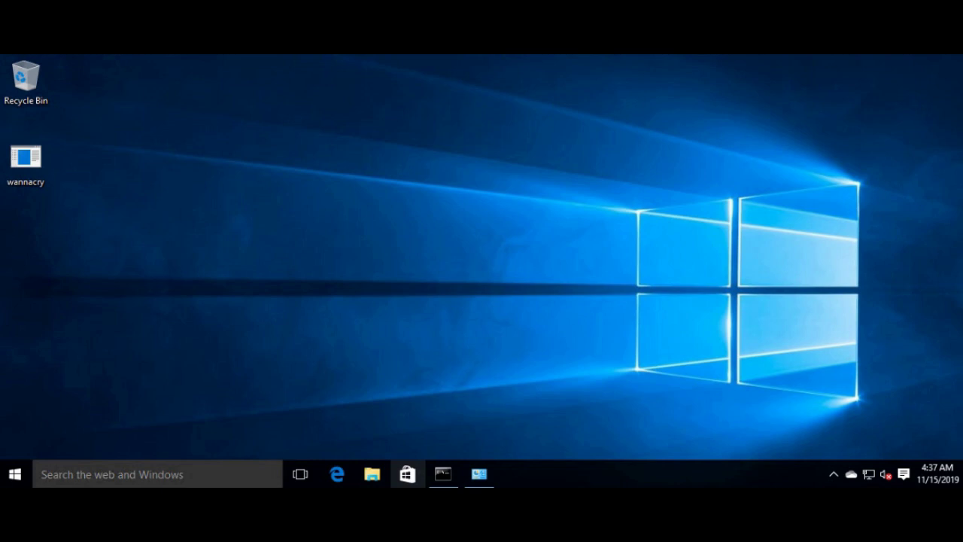
Step: View the IP configuration in Command Prompt and run the desktop wannacry program as administrator, allowing it to make changes to the PC
click(443, 473)
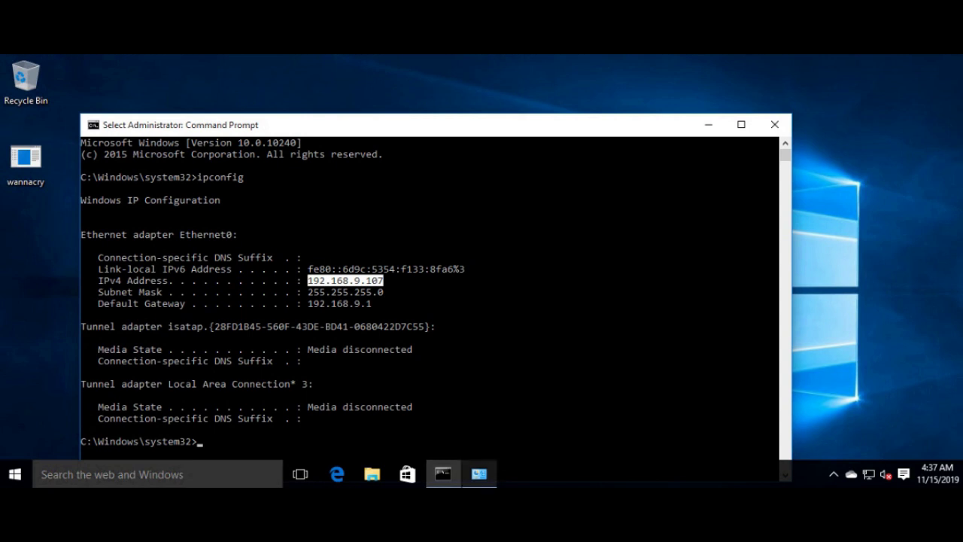
click(479, 473)
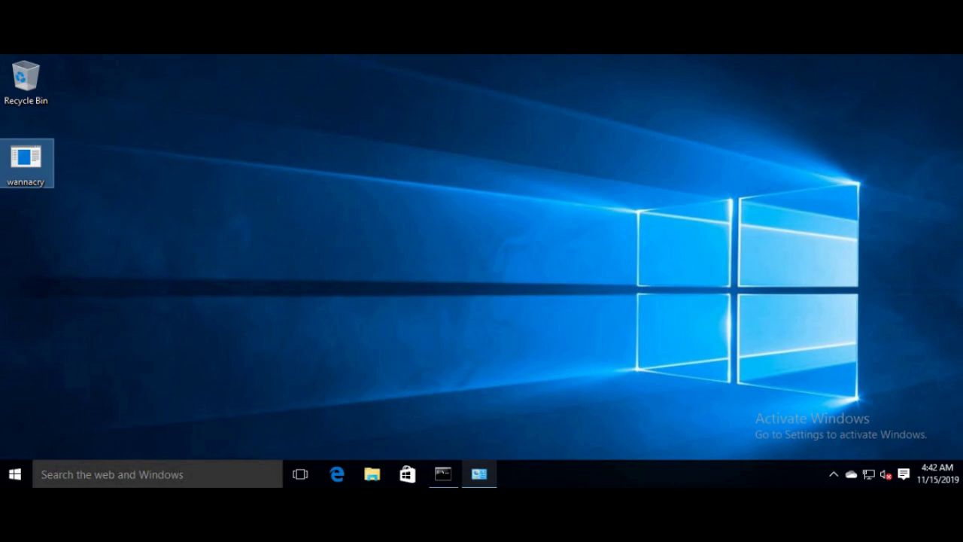
key(shift+F10)
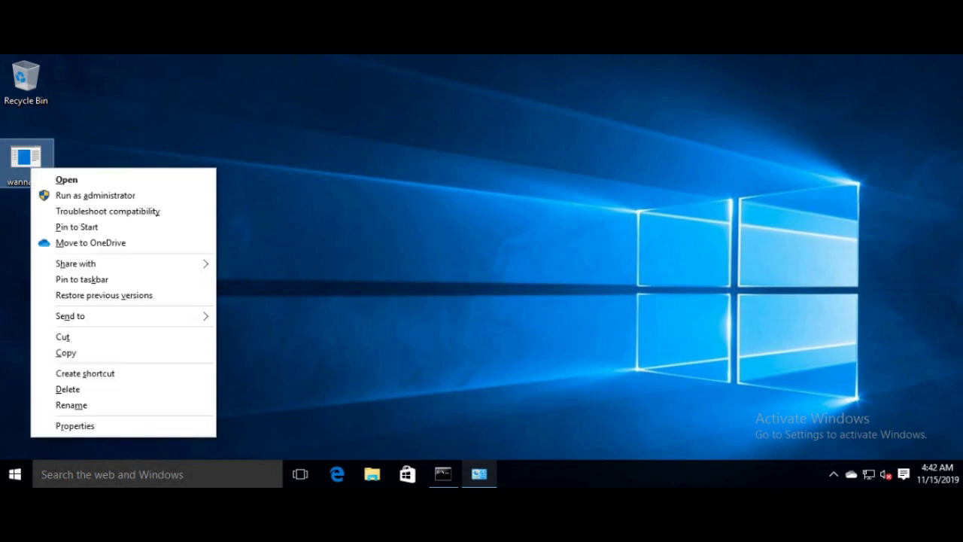
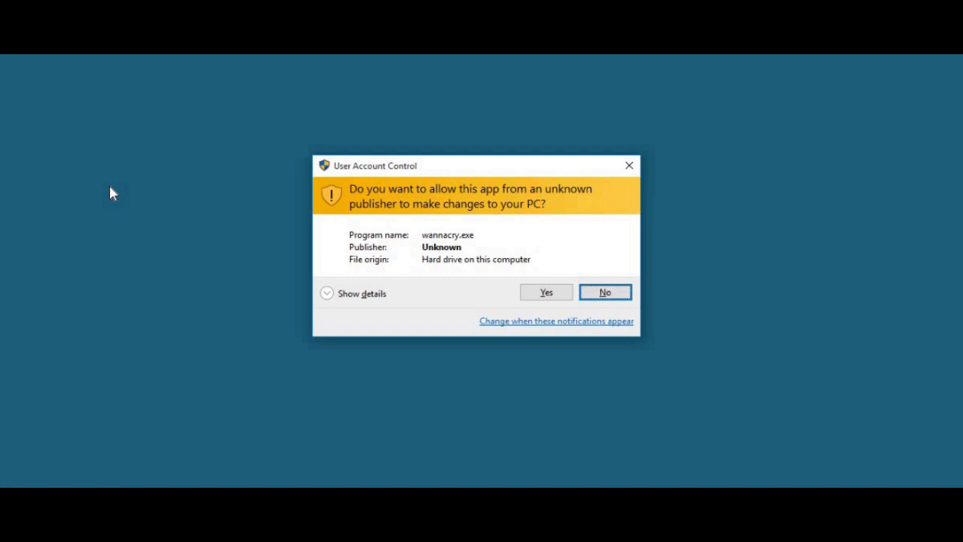
click(537, 294)
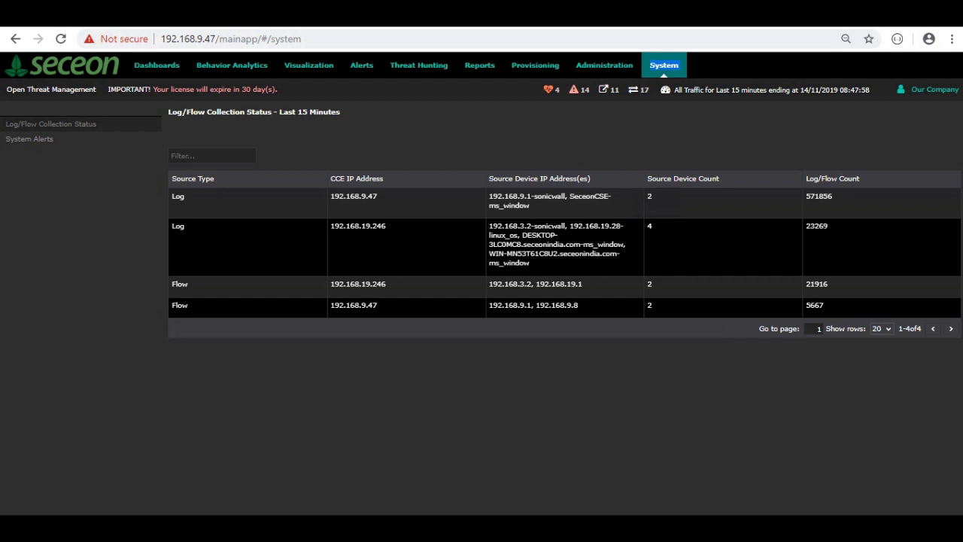
Step: Switch to Seceon, check the log collection row for CCE 192.168.9.47, and inspect the Potential Ransomware alert for the seceoncse host
click(406, 202)
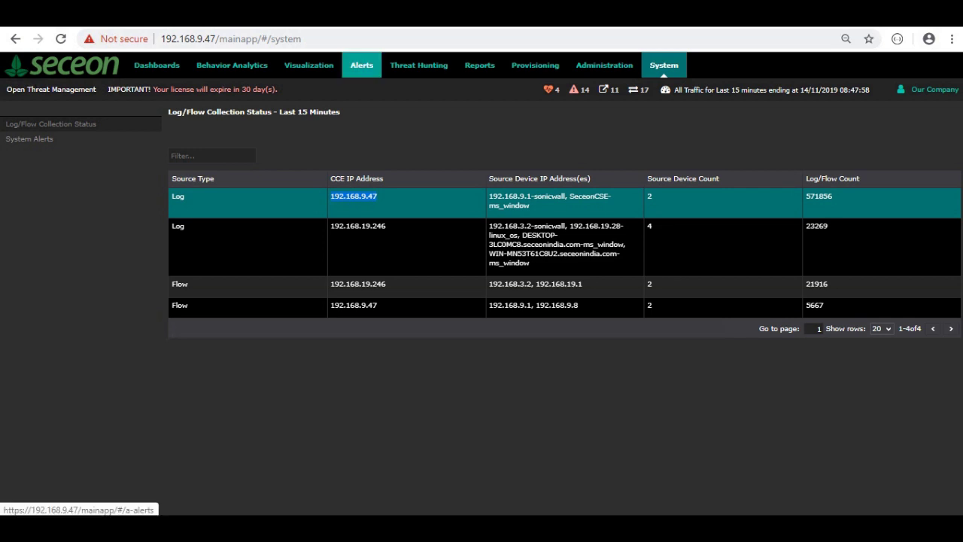
click(362, 64)
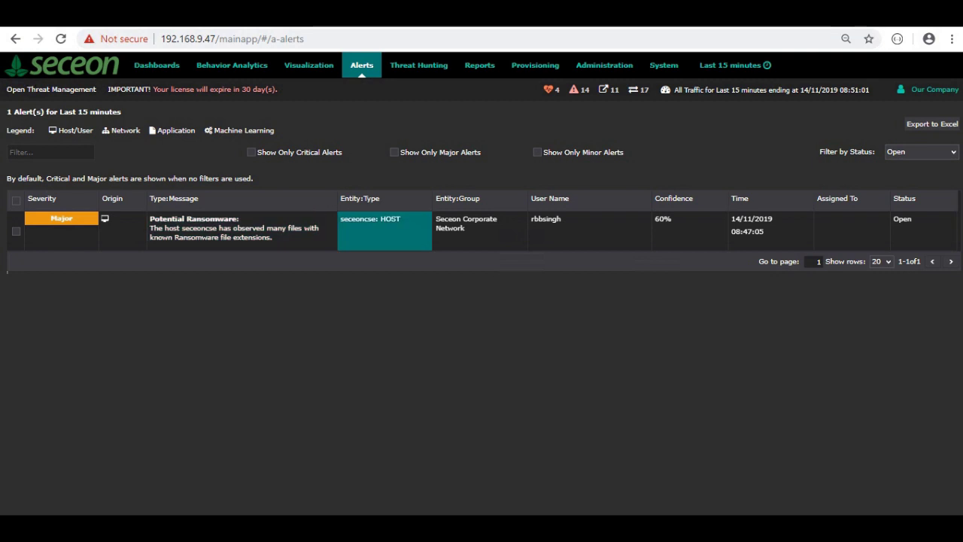
double_click(359, 218)
click(113, 234)
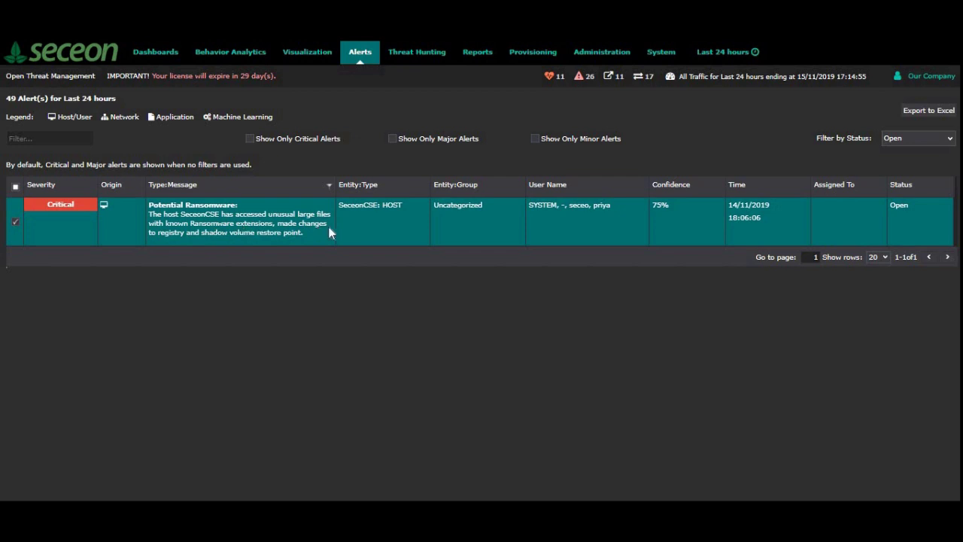
Step: Open the critical Potential Ransomware alert for host SeceonCSE and browse the details of its Suspicious Process threat indicator
click(62, 204)
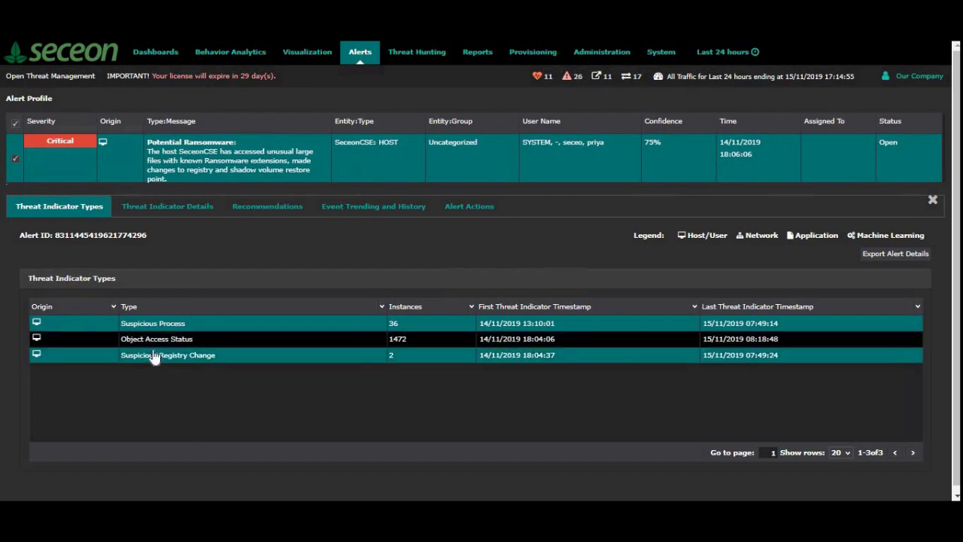
double_click(85, 327)
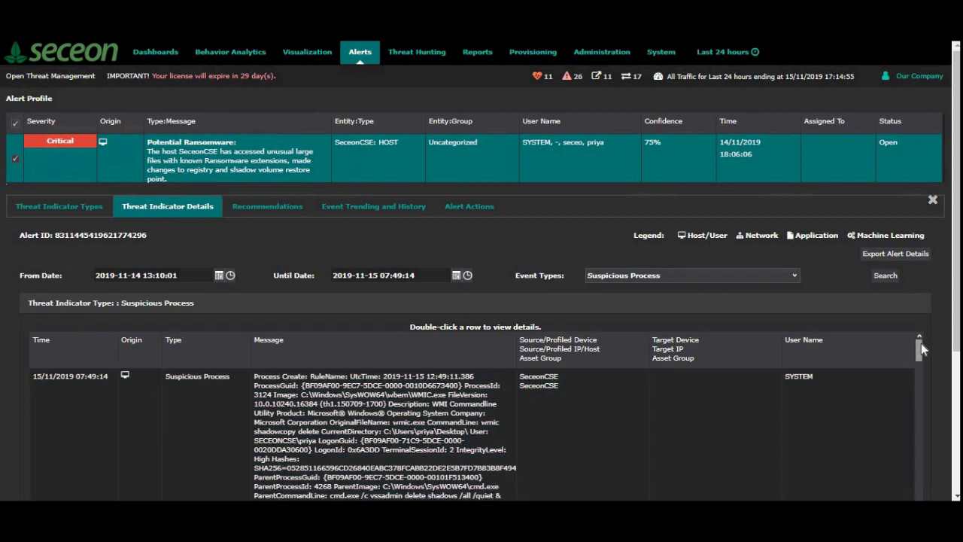
drag(921, 343, 928, 381)
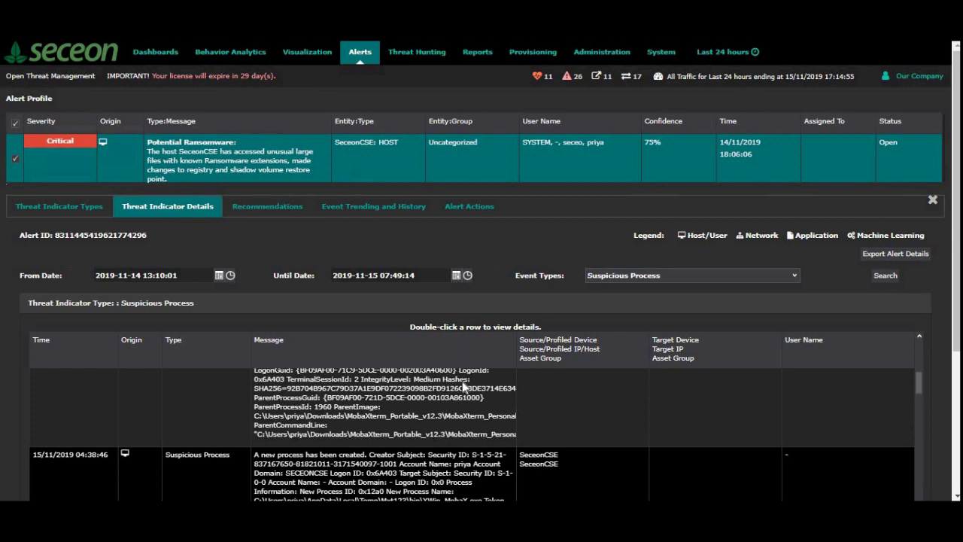
Step: Examine the full record of the 15/11/2019 04:38:46 Suspicious Process event and read the alert's recommendations
click(177, 477)
double_click(176, 472)
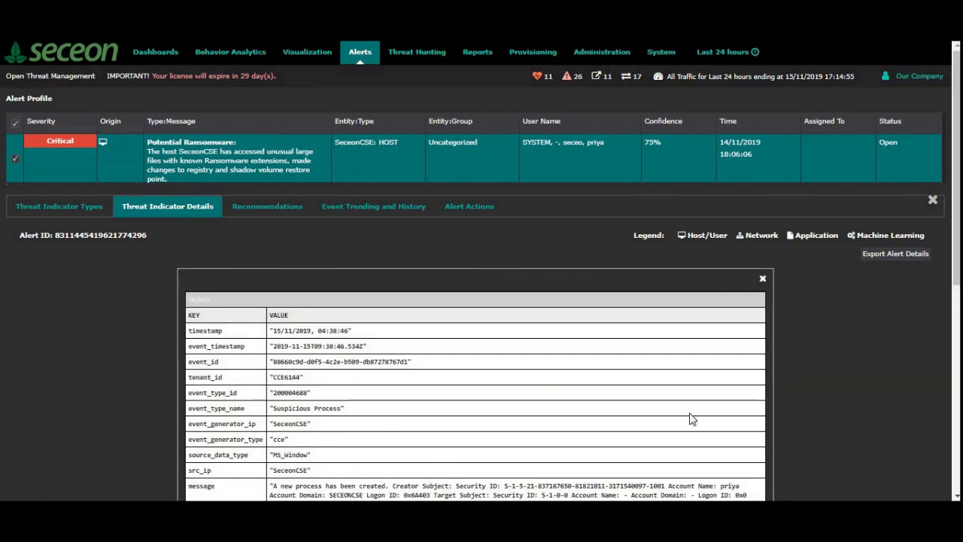
drag(281, 423, 325, 427)
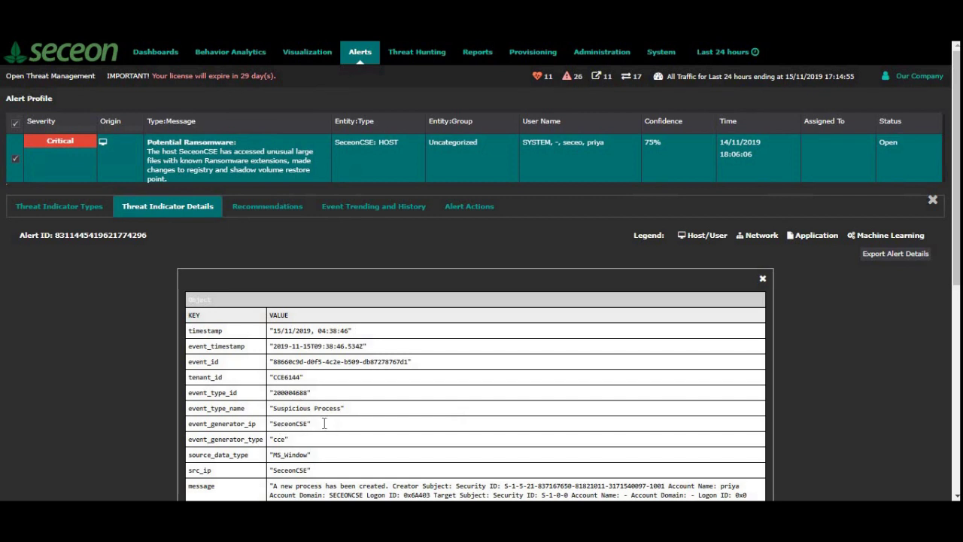
click(755, 387)
click(764, 281)
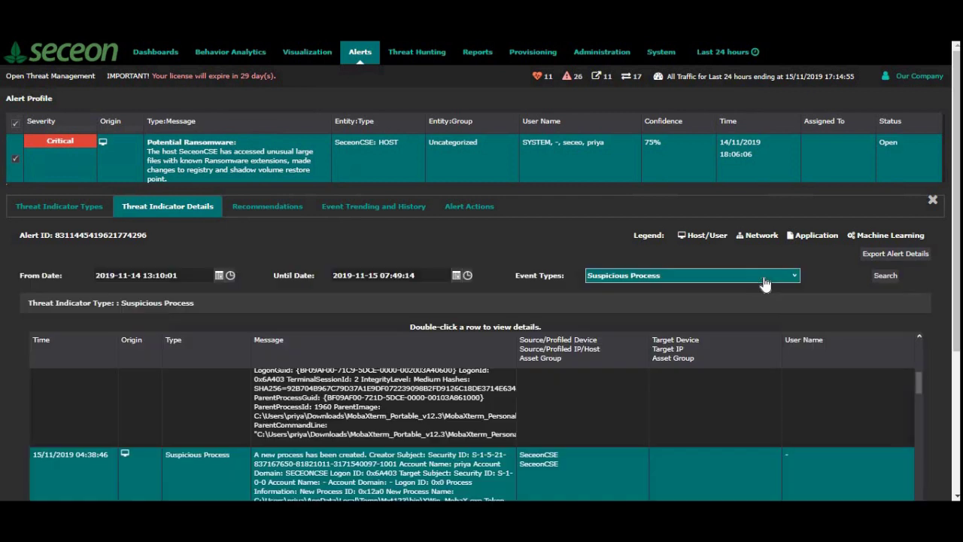
click(277, 211)
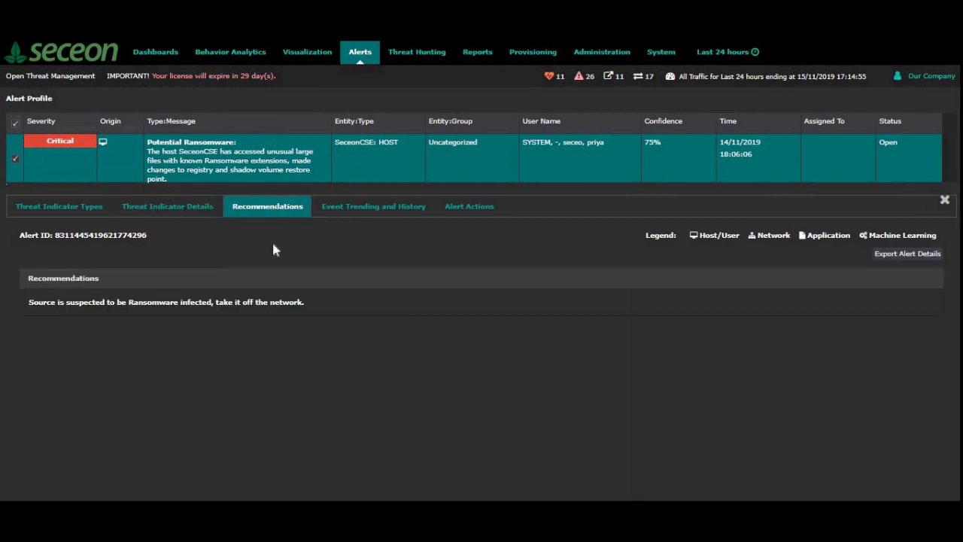
drag(30, 302, 325, 307)
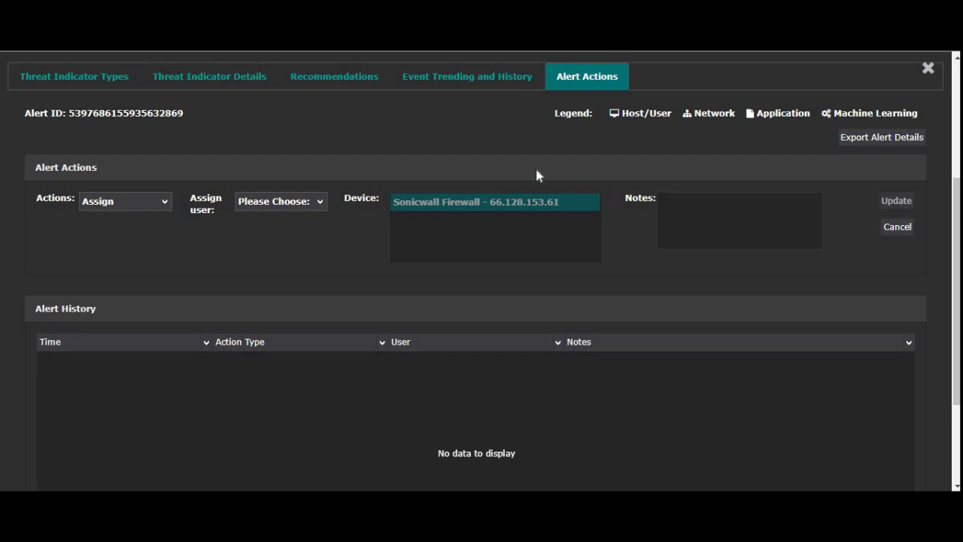
Step: Set the alert action to Remediate with the Sonicwall Firewall as the device and request the update
click(164, 203)
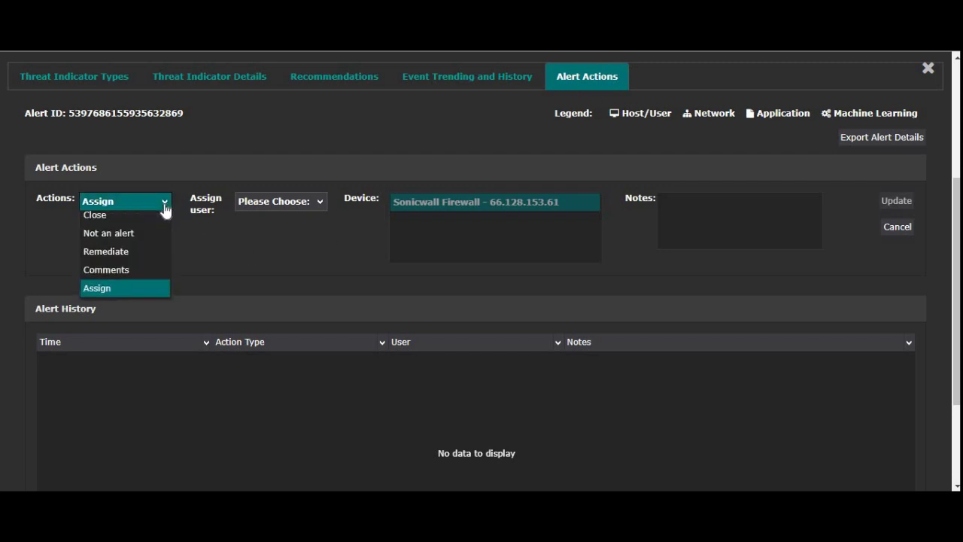
click(111, 257)
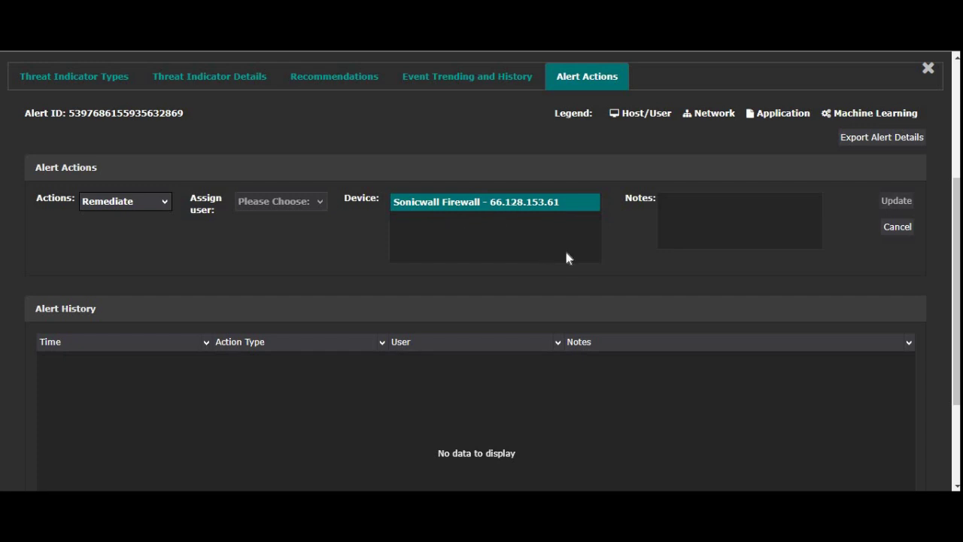
click(443, 210)
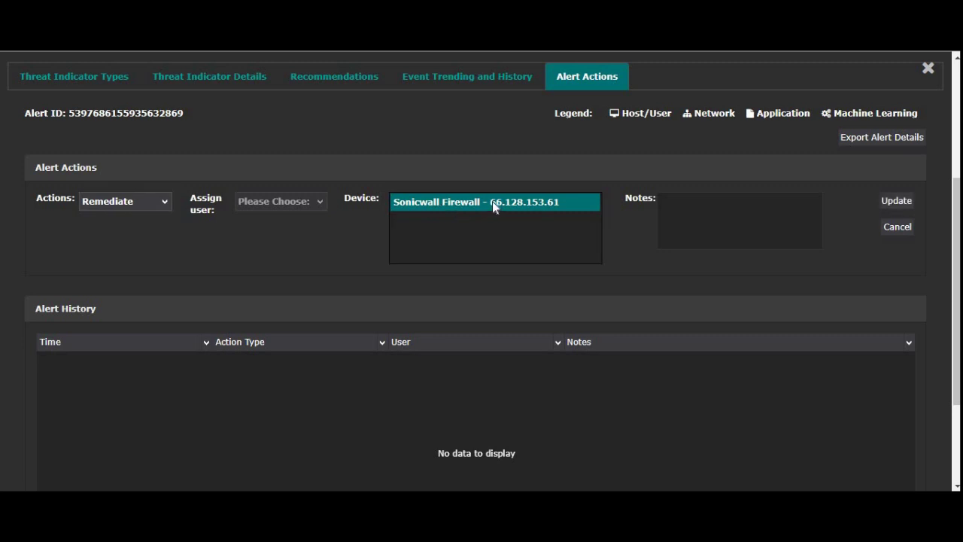
click(891, 203)
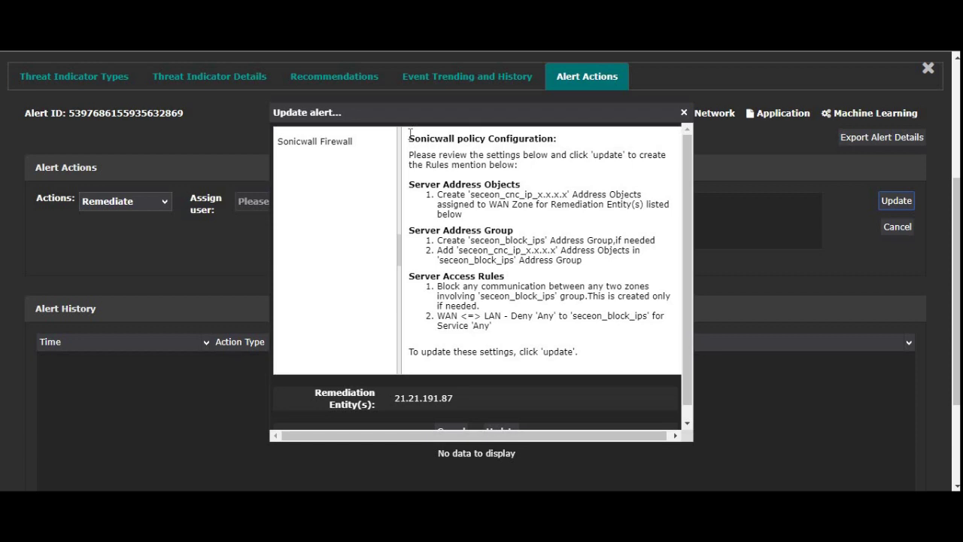
Step: Review the Sonicwall policy configuration, covering the server address objects, address group and access rules
drag(409, 134, 589, 362)
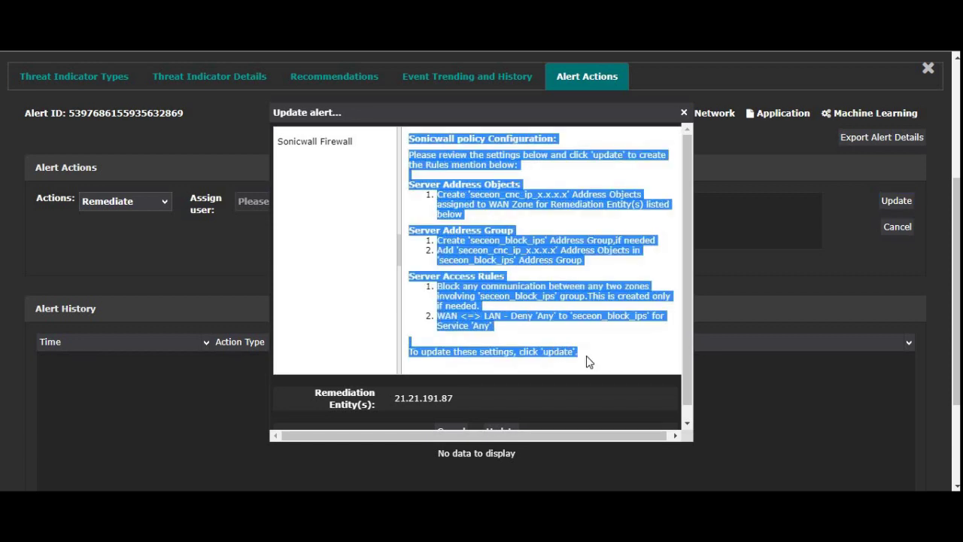
click(588, 362)
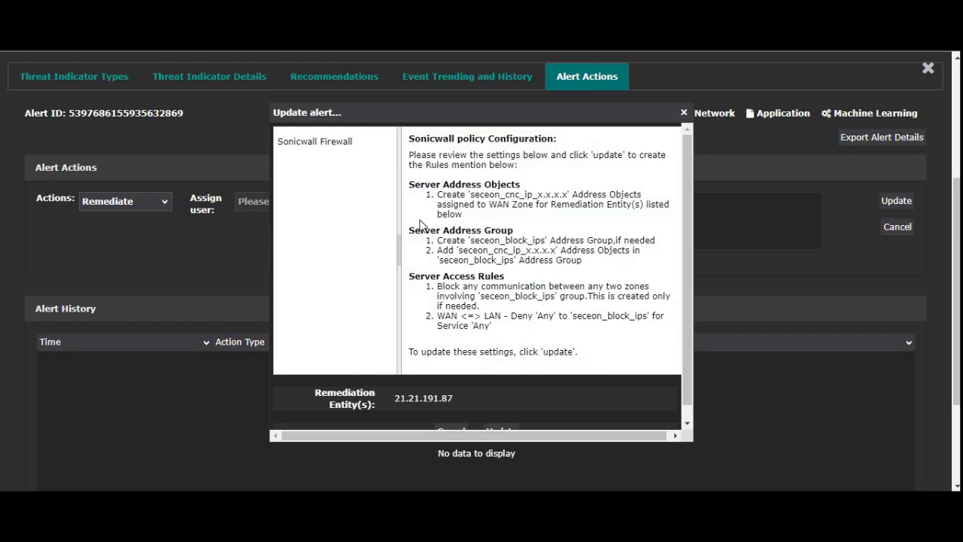
drag(447, 196, 589, 263)
drag(444, 286, 505, 329)
click(505, 329)
drag(688, 241, 687, 281)
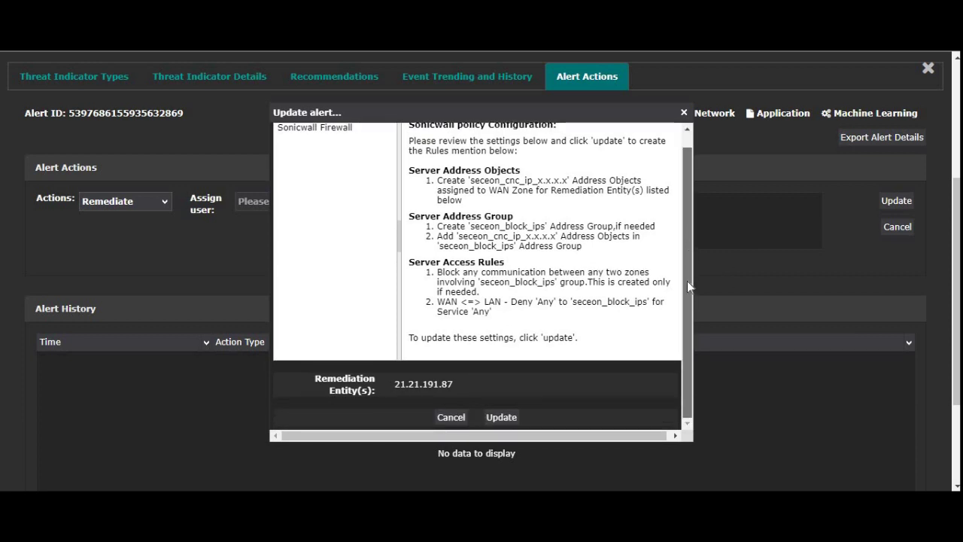
Step: Apply the Sonicwall policy update for remediation entity 21.21.191.87 and check the Remediate entry in the alert history
drag(391, 387, 464, 387)
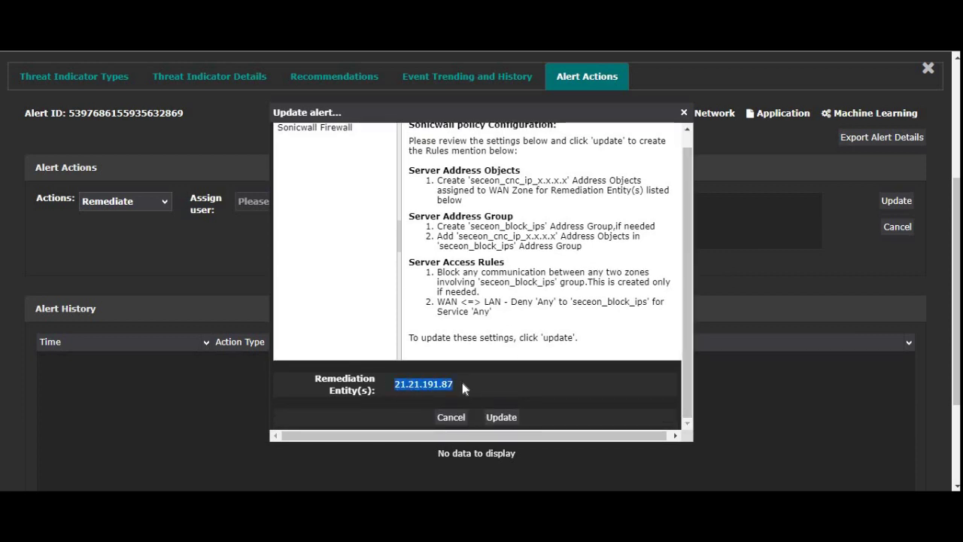
click(462, 382)
click(503, 419)
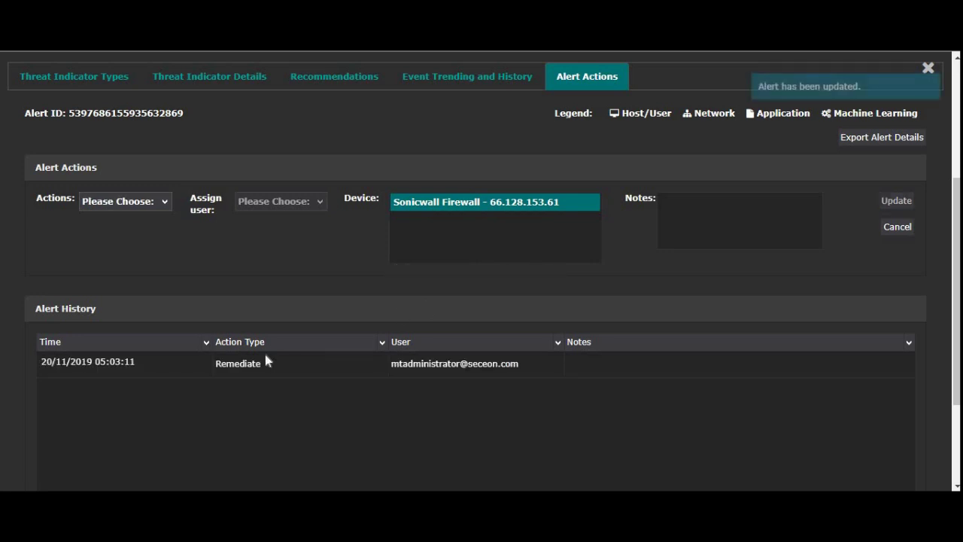
click(228, 369)
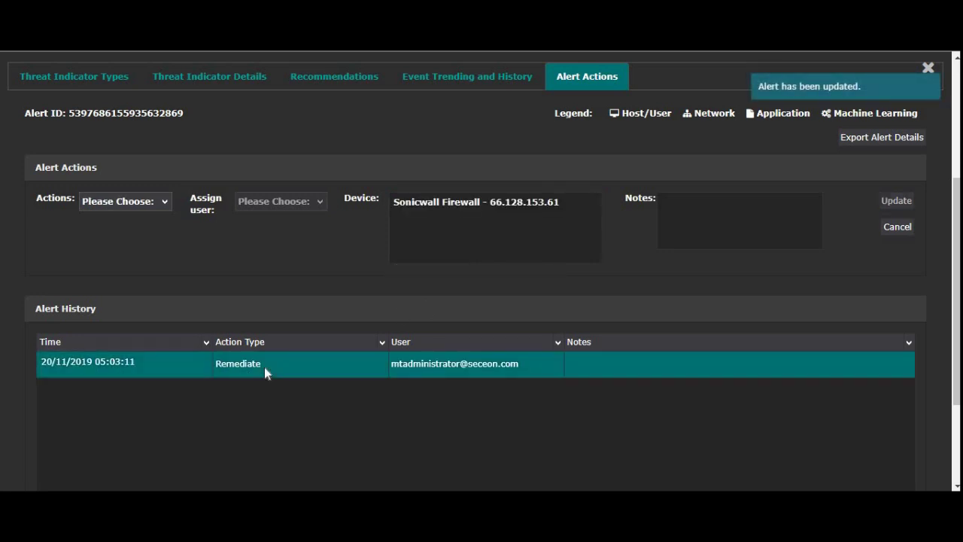